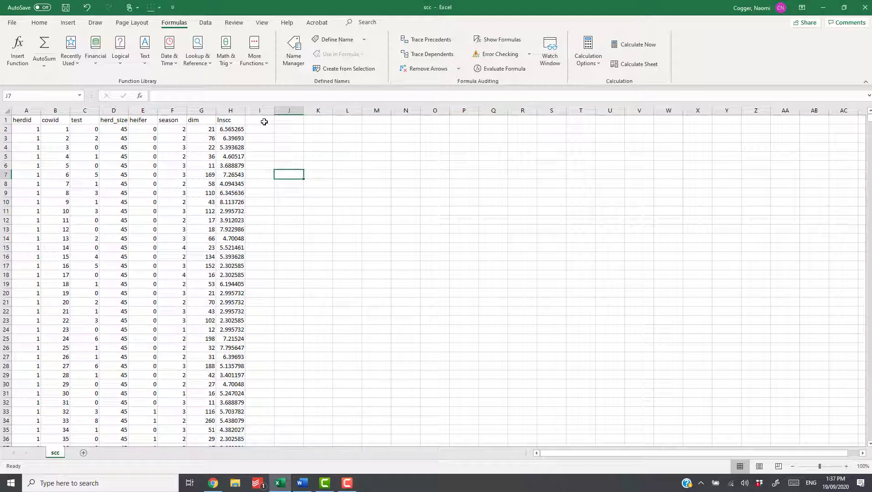
# Enter the column heading lnscc.cat02 in cell I1.
pyautogui.click(264, 122)
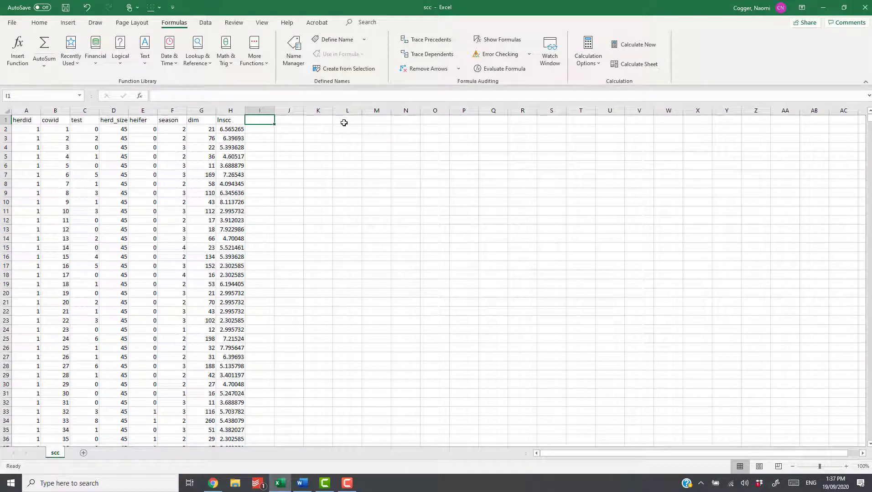
pyautogui.write('lnscc')
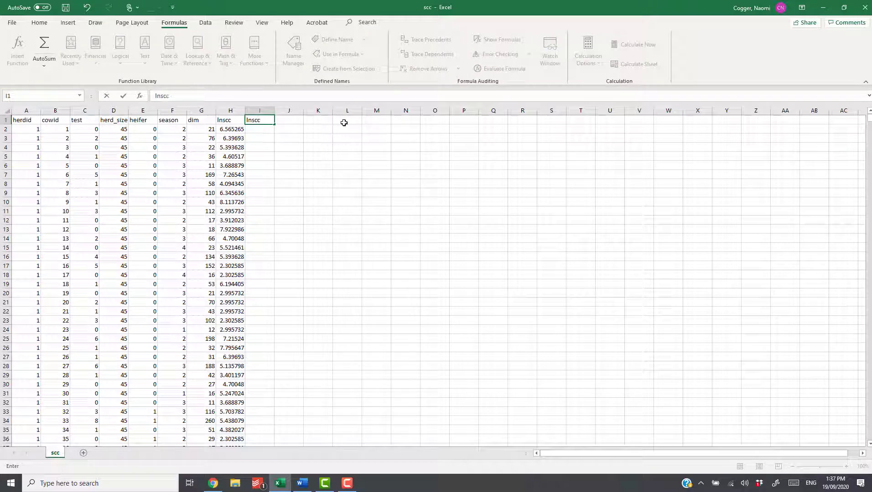
pyautogui.write('.cat02')
pyautogui.press('Return')
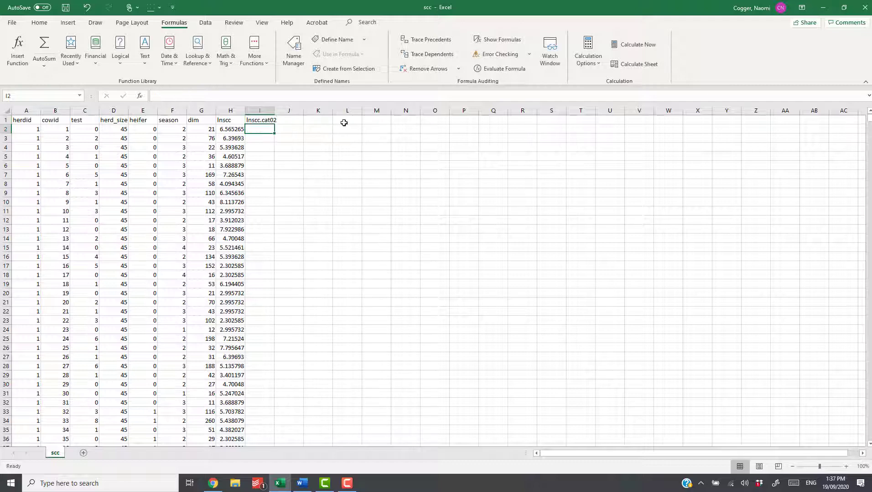
# Enter the label Median in cell K2.
pyautogui.click(343, 127)
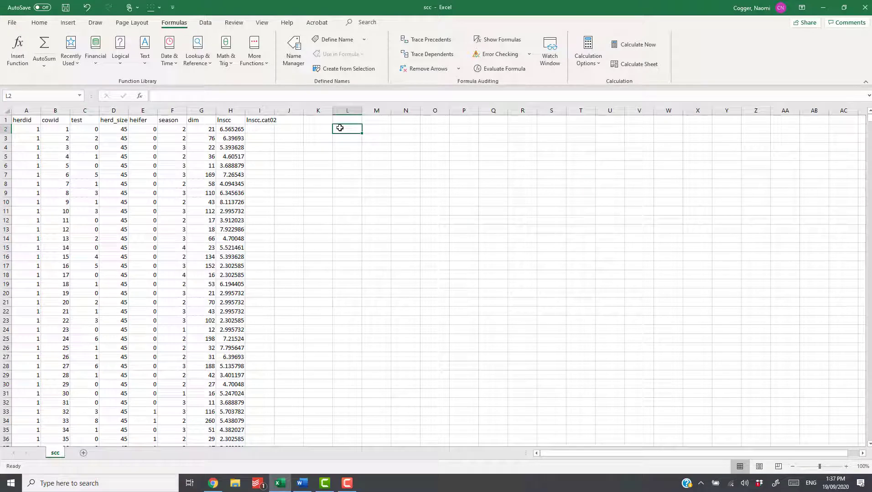
pyautogui.press('Left')
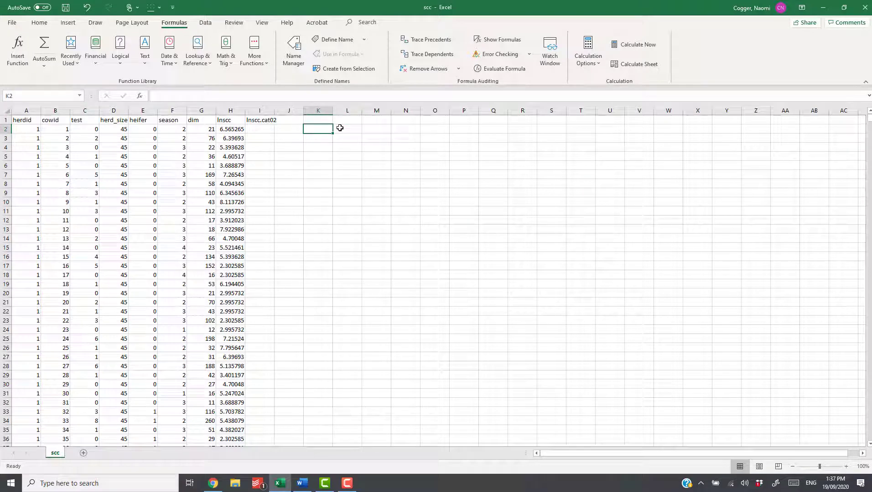
pyautogui.write('M')
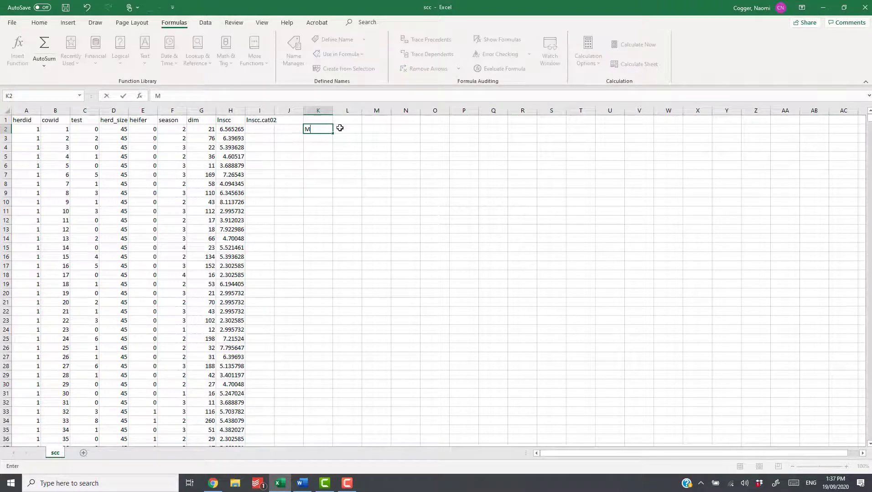
pyautogui.write('edian')
pyautogui.press('Tab')
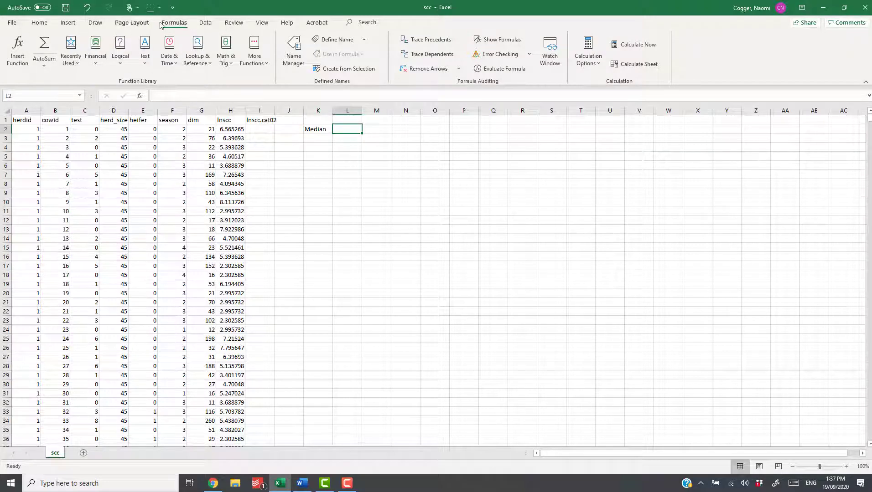
# Search the function library for median and insert the MEDIAN function in cell L2.
pyautogui.click(18, 55)
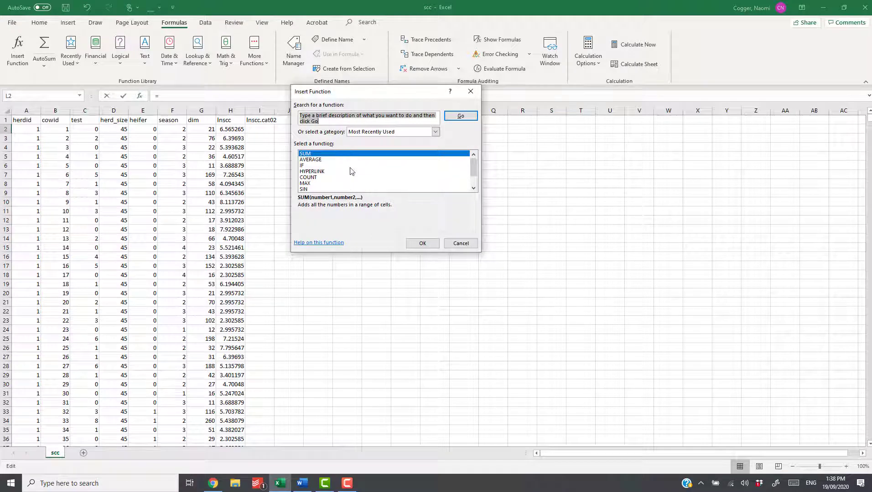
pyautogui.scroll(-1, 351, 171)
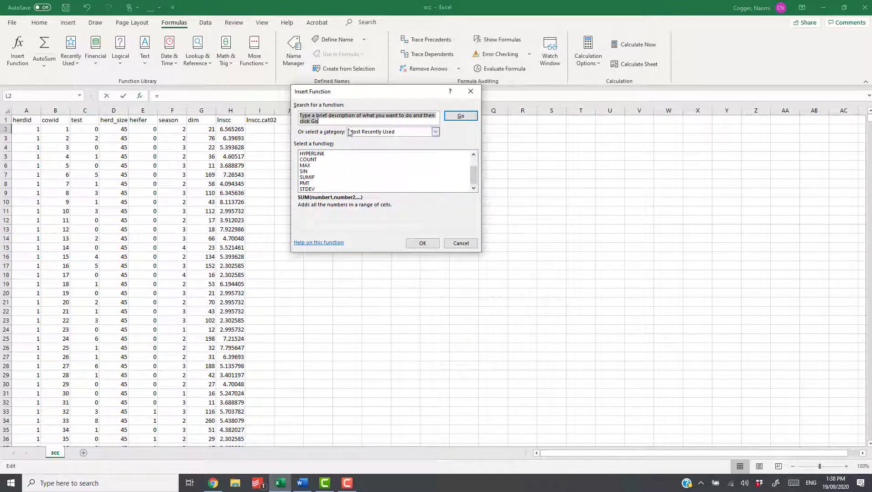
pyautogui.write('median')
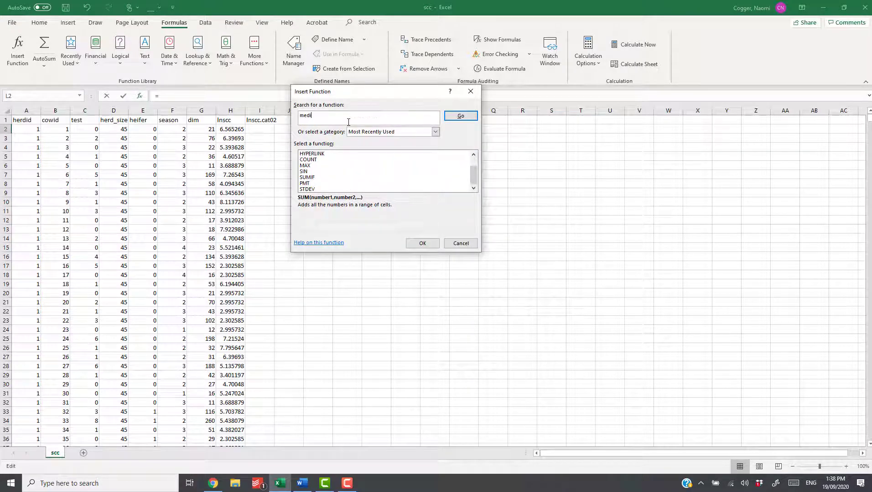
pyautogui.click(459, 117)
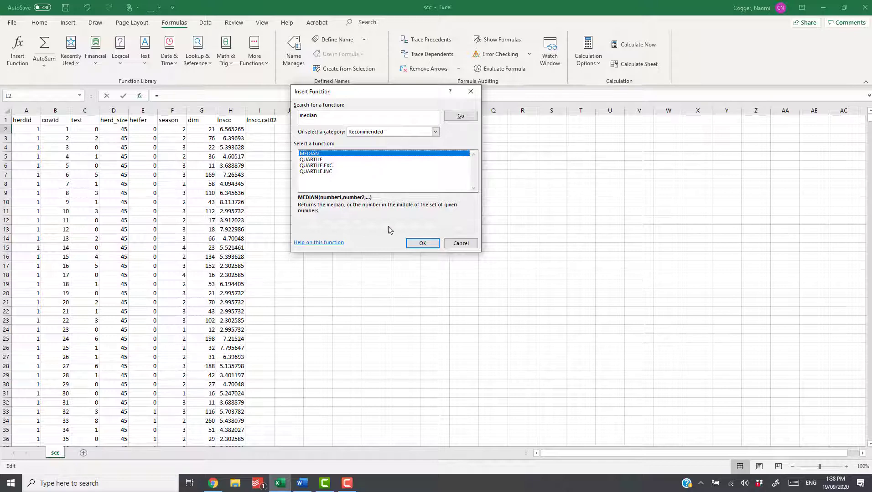
pyautogui.click(412, 246)
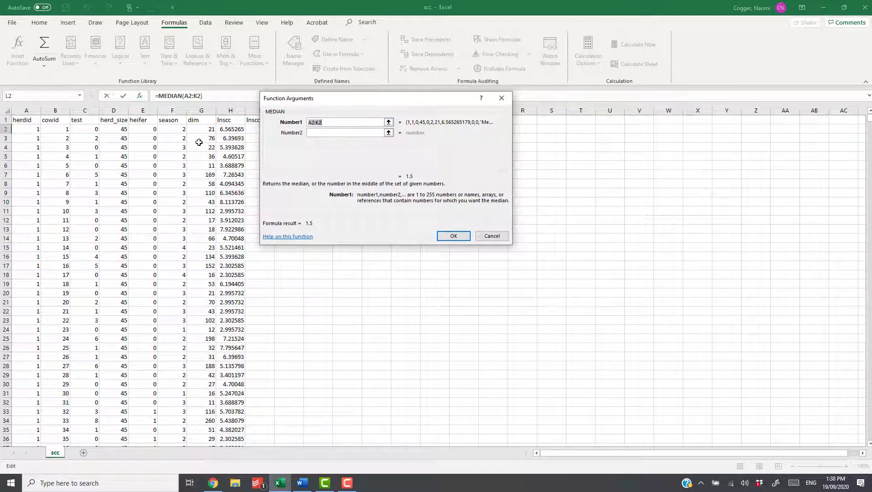
pyautogui.click(221, 129)
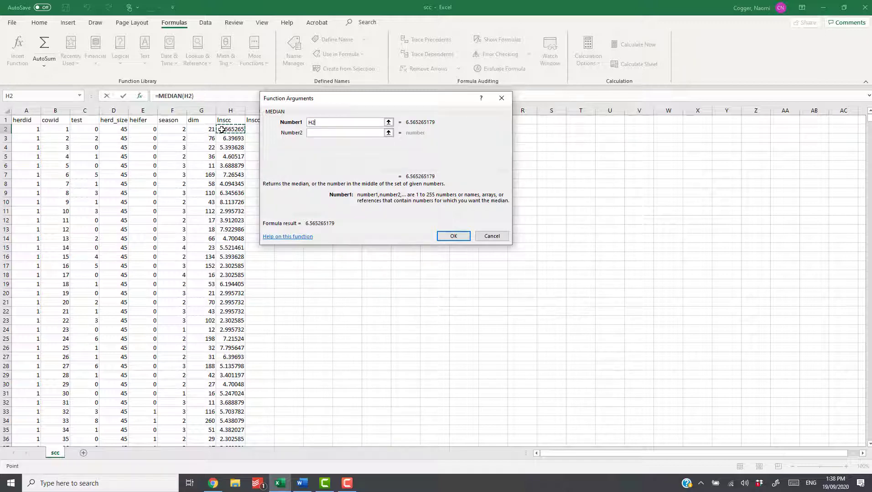
pyautogui.hotkey('ctrl', 'shift', 'Down')
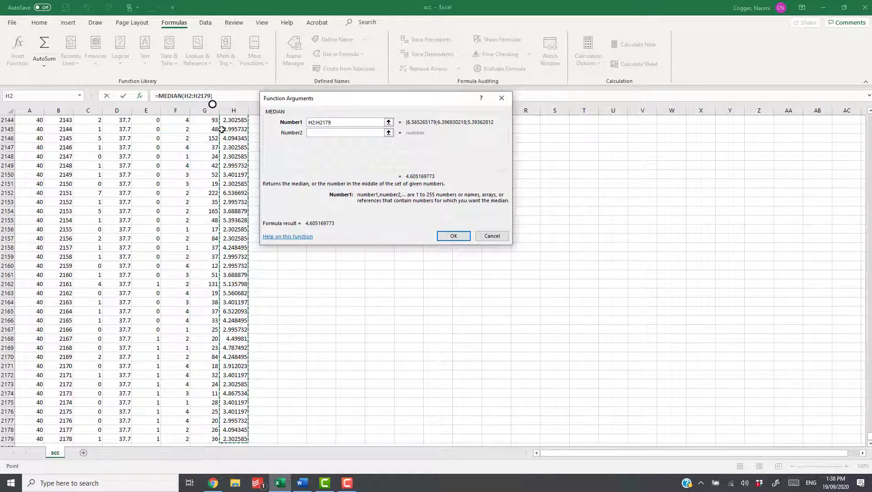
pyautogui.hotkey('ctrl', 'shift', 'Left')
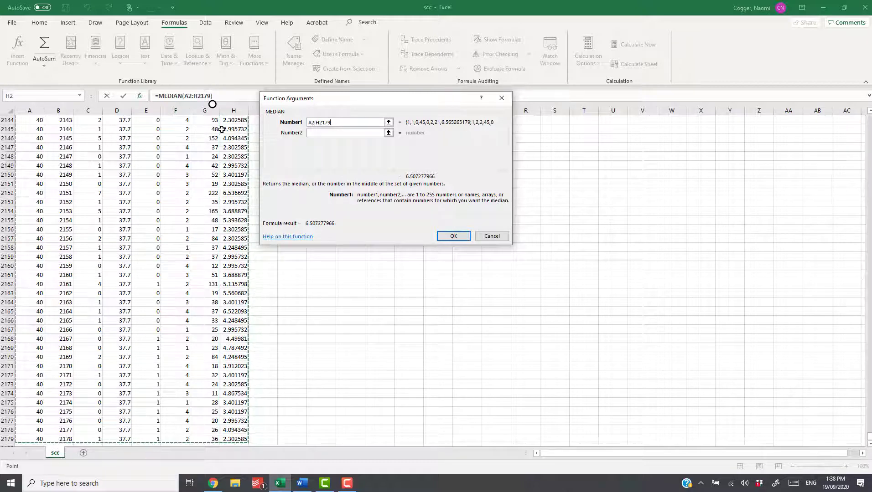
pyautogui.press('BackSpace')
pyautogui.press('BackSpace')
pyautogui.press('BackSpace')
pyautogui.press('BackSpace')
pyautogui.press('BackSpace')
pyautogui.press('BackSpace')
pyautogui.press('BackSpace')
pyautogui.press('BackSpace')
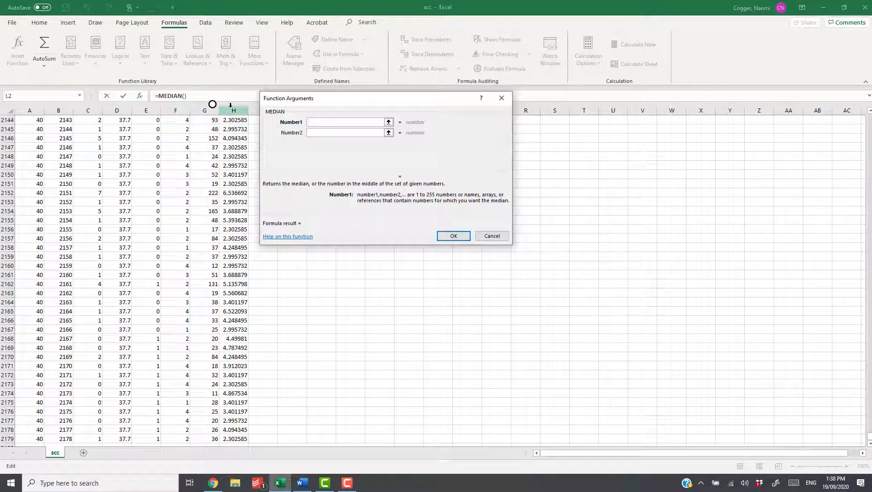
# Set the MEDIAN function's first argument to the whole lnscc column (H:H) and complete the formula in L2.
pyautogui.click(231, 111)
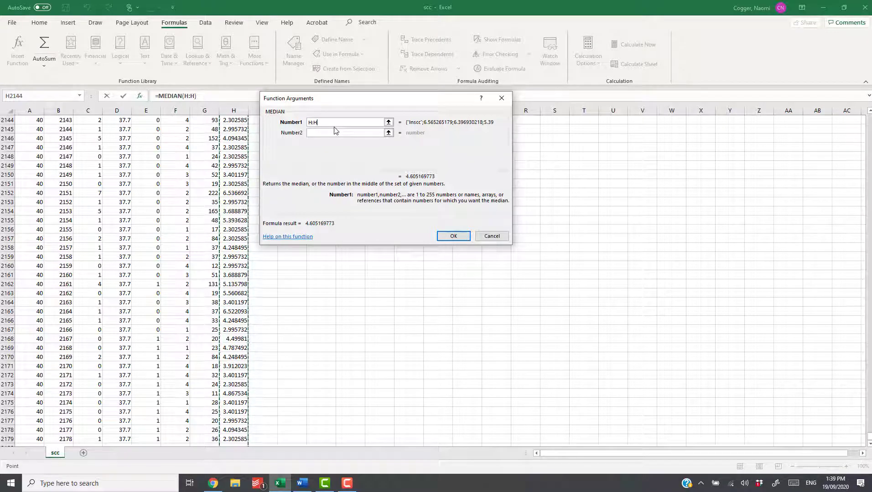
pyautogui.press('Return')
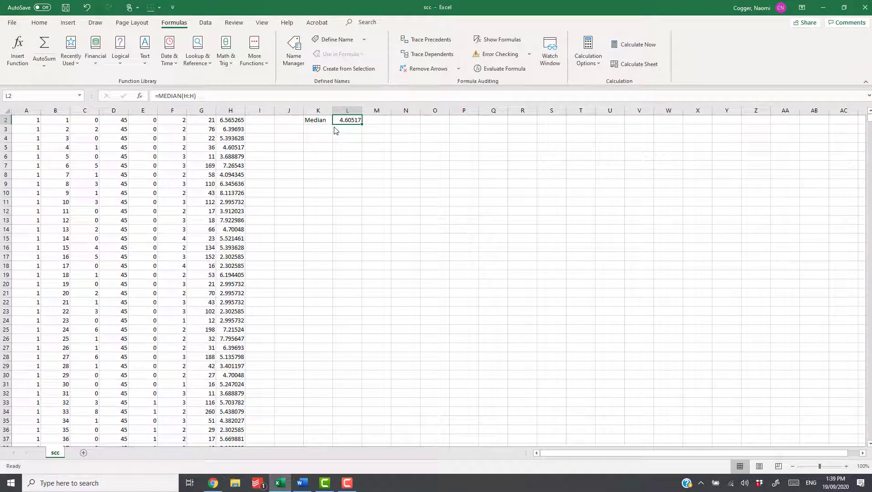
pyautogui.click(266, 93)
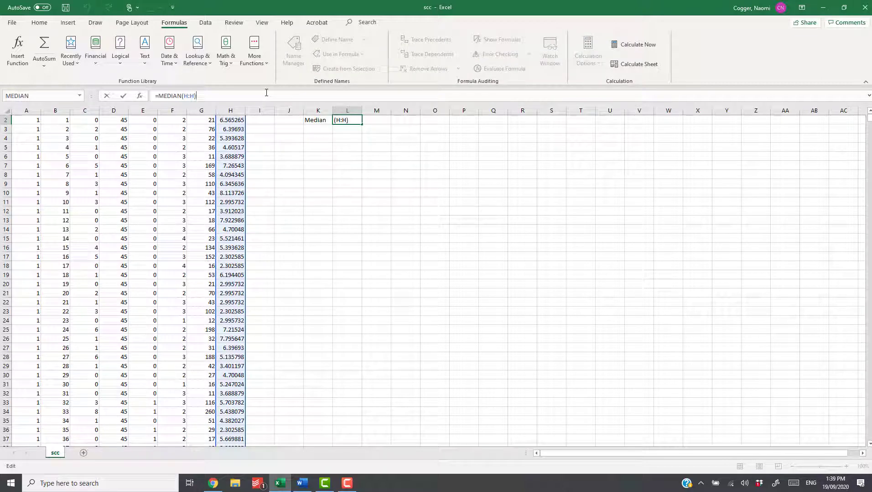
pyautogui.press('Return')
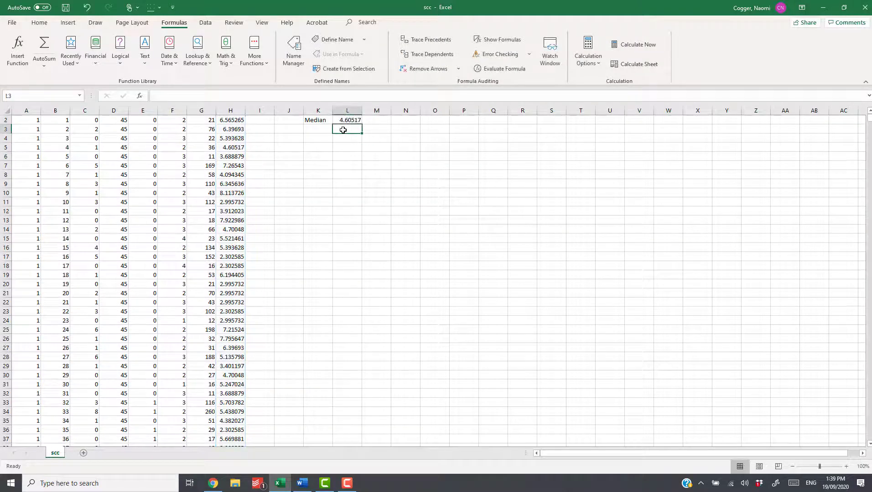
# Try entering =MEDIAN(H:H) directly in L3 and clear the cell again.
pyautogui.write('=median(')
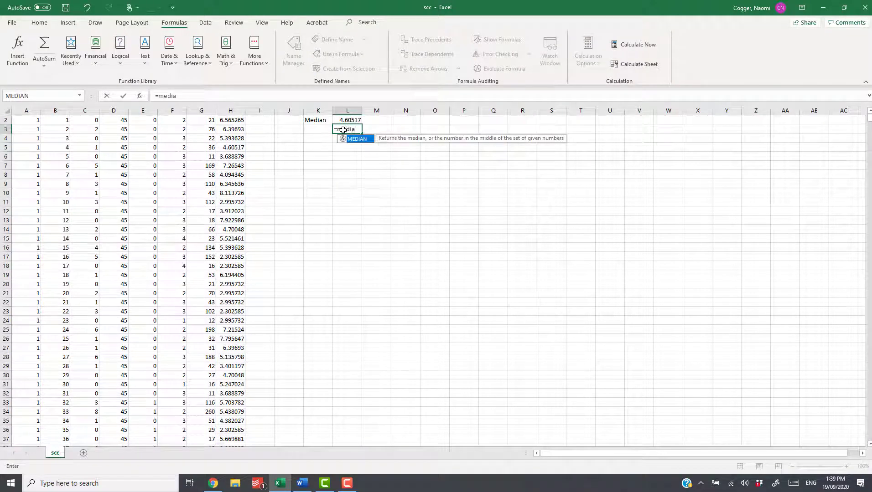
pyautogui.click(224, 112)
pyautogui.press('Return')
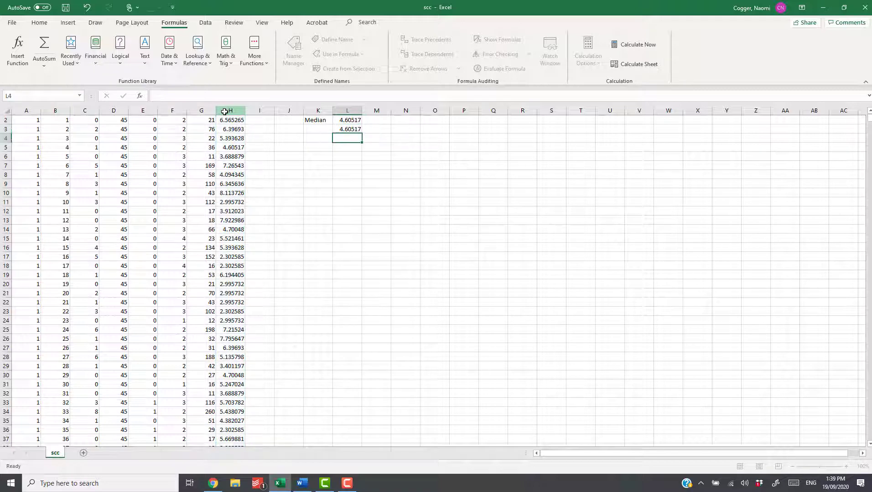
pyautogui.press('Up')
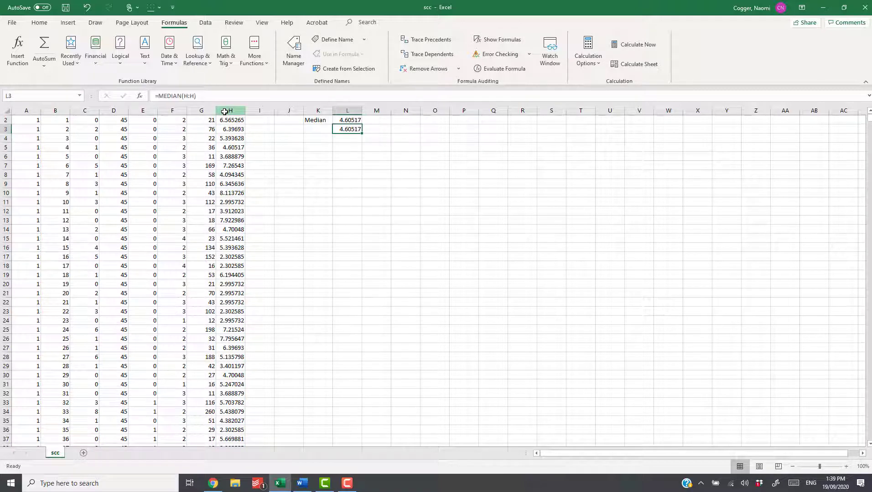
pyautogui.press('Delete')
# Enter =IF(H2>L2,"High","Low") in cell I2 to classify the first lnscc value against the median.
pyautogui.click(257, 128)
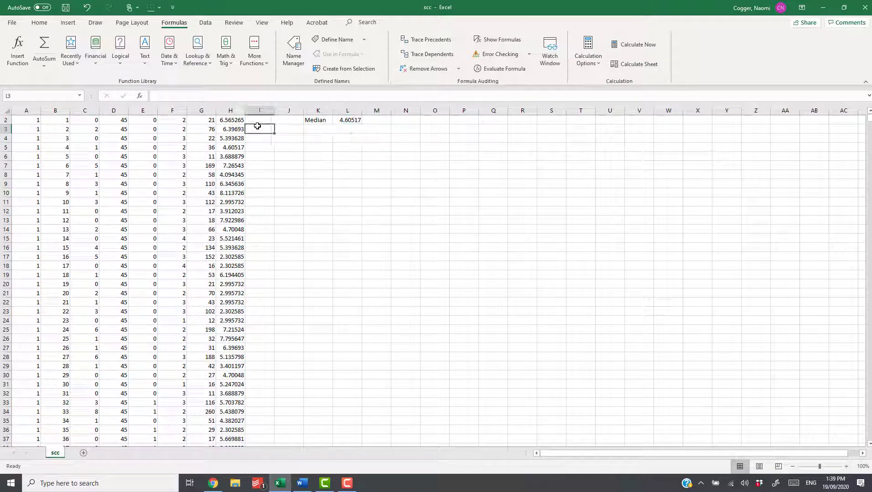
pyautogui.scroll(1, 257, 126)
pyautogui.click(257, 126)
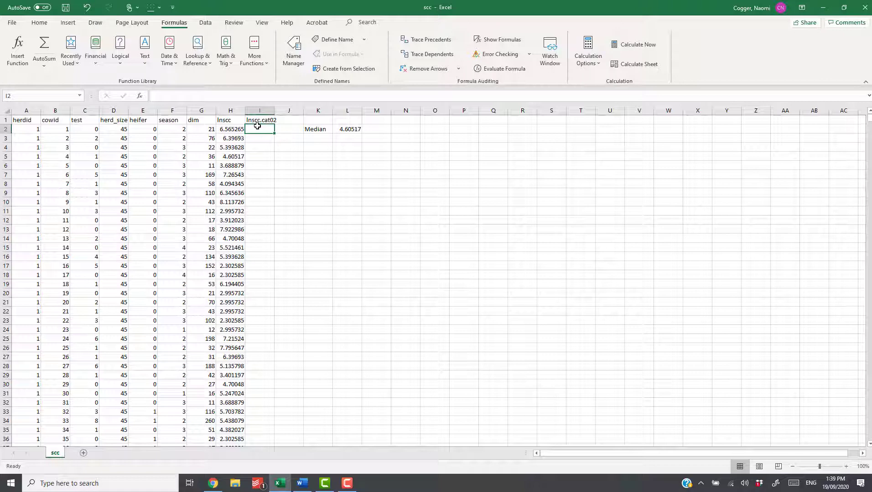
pyautogui.write('=')
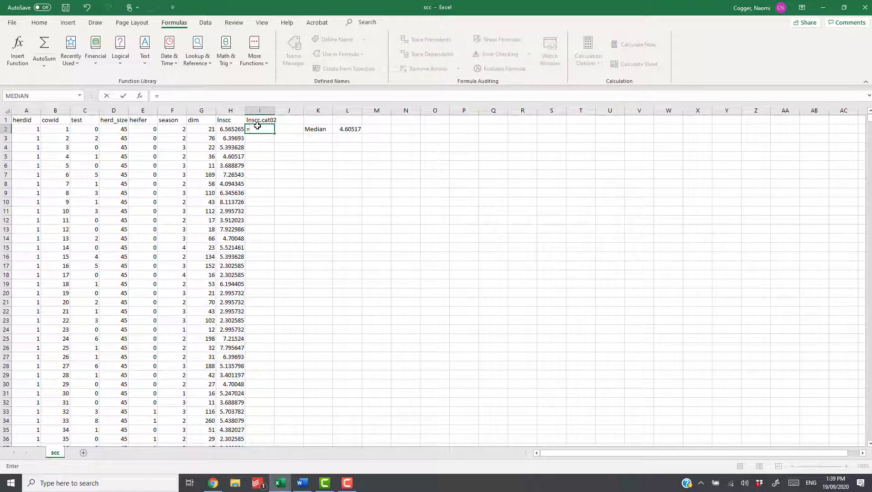
pyautogui.write('If')
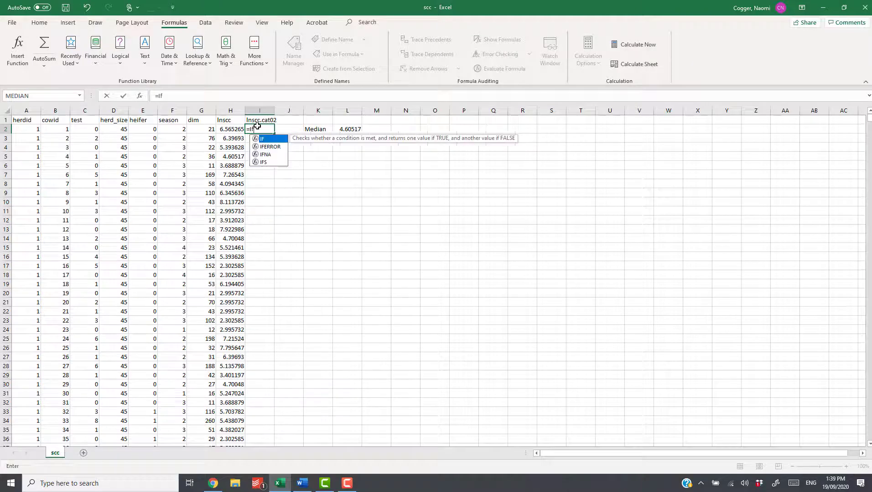
pyautogui.write('(')
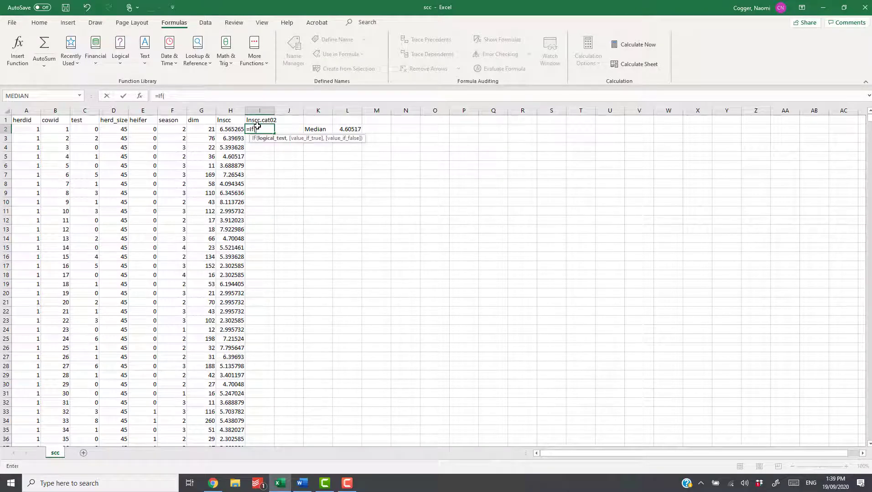
pyautogui.click(224, 127)
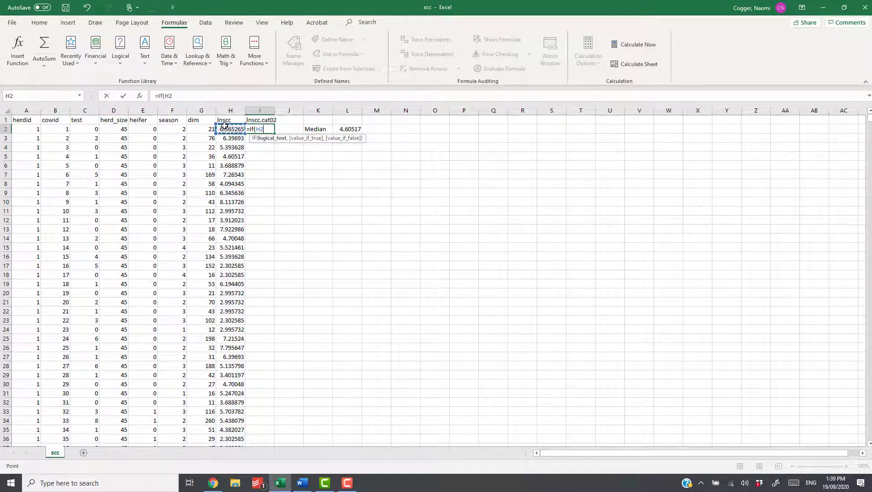
pyautogui.write('>')
pyautogui.click(357, 129)
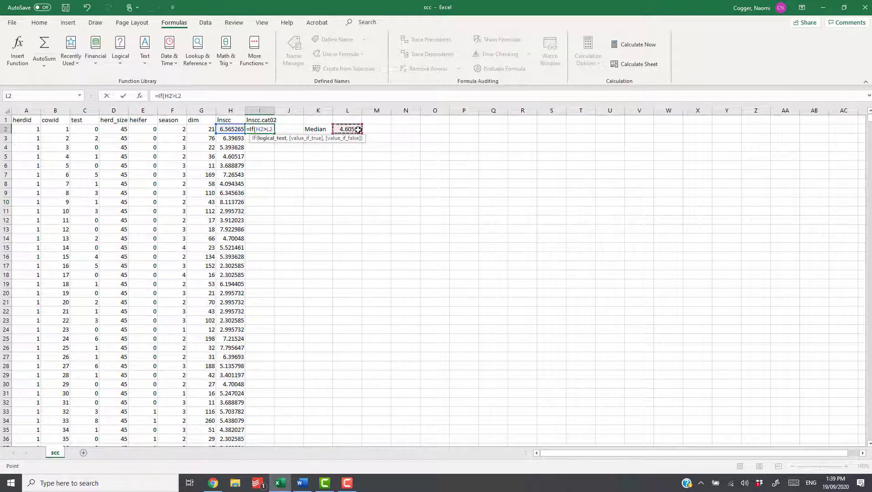
pyautogui.write(',')
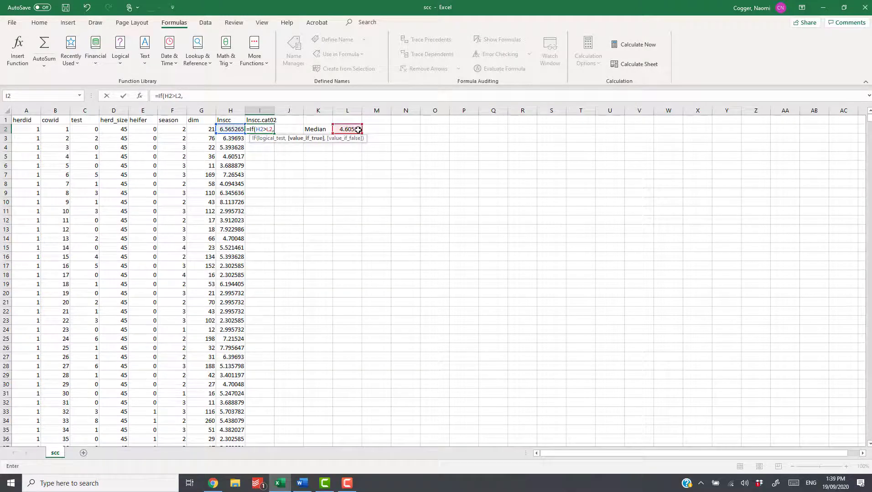
pyautogui.write('"High"')
pyautogui.write(',"L')
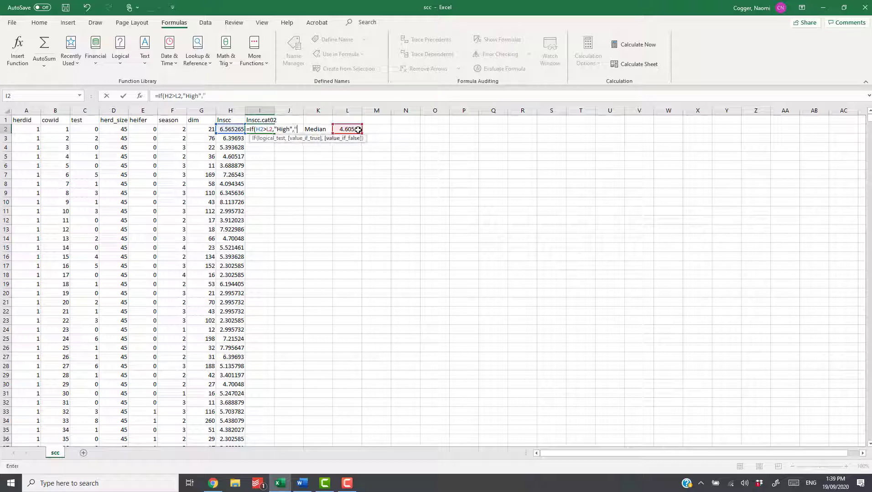
pyautogui.write('ow")')
pyautogui.press('Return')
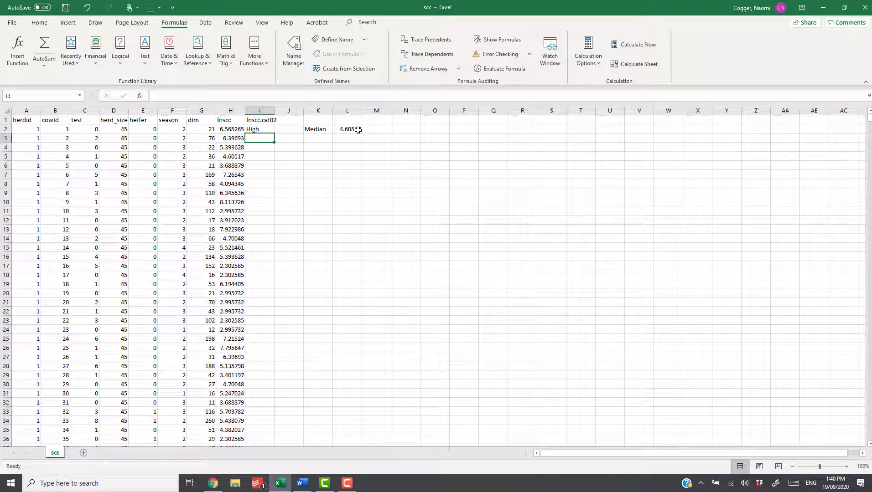
# Copy the IF formula from I2 down the lnscc.cat02 column through I10.
pyautogui.press('Up')
pyautogui.hotkey('ctrl', 'c')
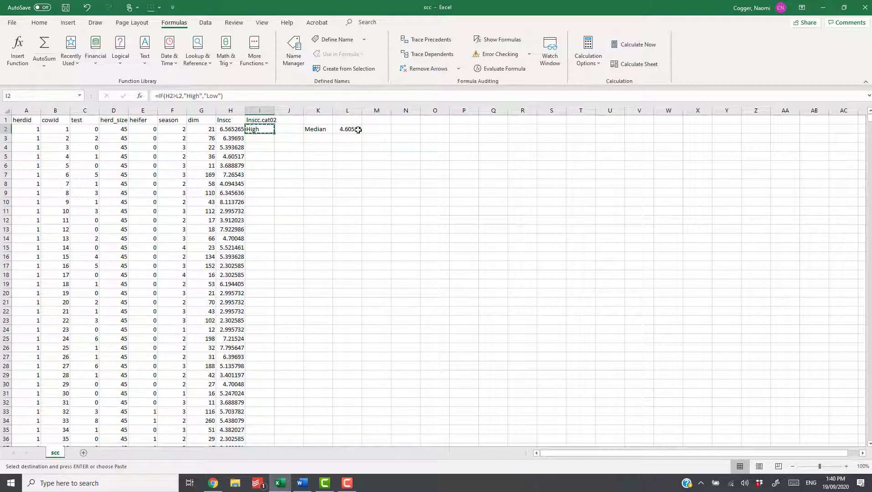
pyautogui.hotkey('shift', 'Down')
pyautogui.hotkey('shift', 'Down')
pyautogui.hotkey('shift', 'Down')
pyautogui.hotkey('shift', 'Down')
pyautogui.hotkey('shift', 'Down')
pyautogui.hotkey('shift', 'Down')
pyautogui.hotkey('shift', 'Down')
pyautogui.hotkey('shift', 'Down')
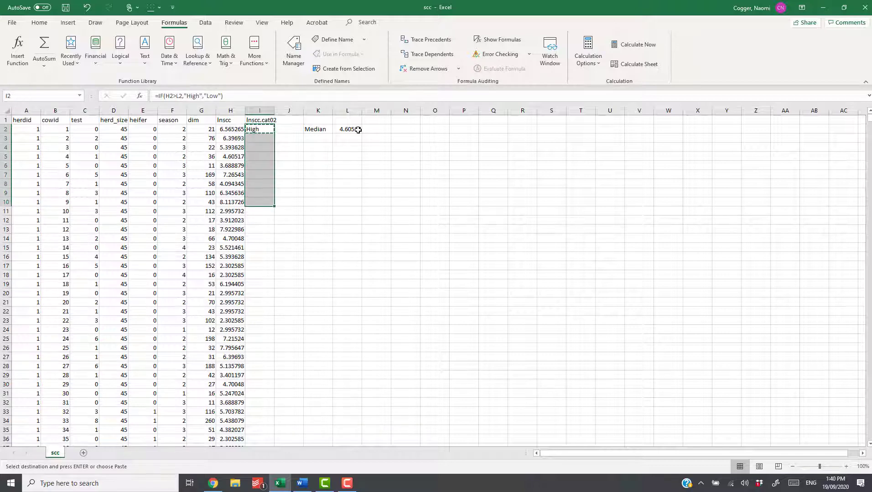
pyautogui.hotkey('ctrl', 'v')
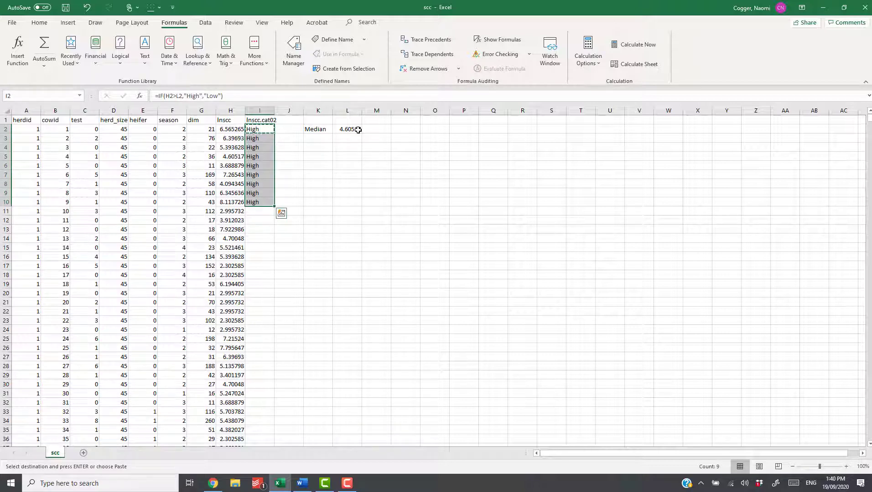
# Compare the cell references in the I2 and I6 formulas with the location of the median in L2.
pyautogui.moveTo(243, 165); pyautogui.dragTo(254, 165)
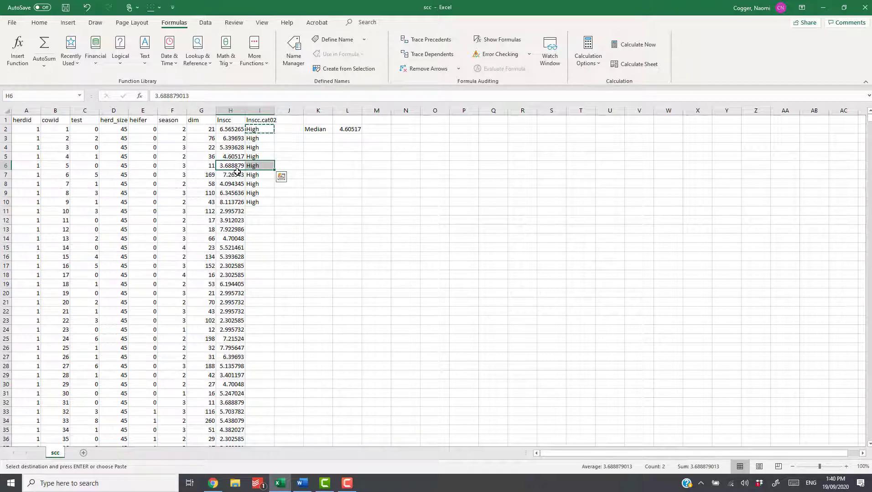
pyautogui.click(264, 130)
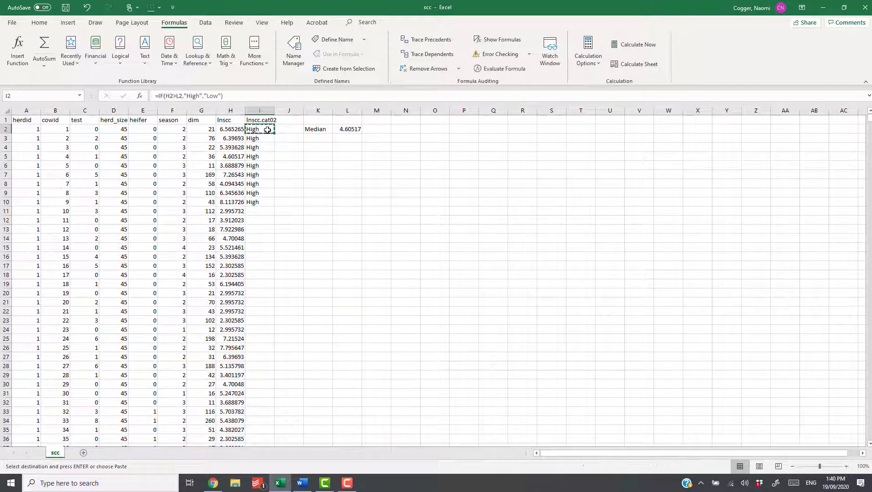
pyautogui.click(254, 101)
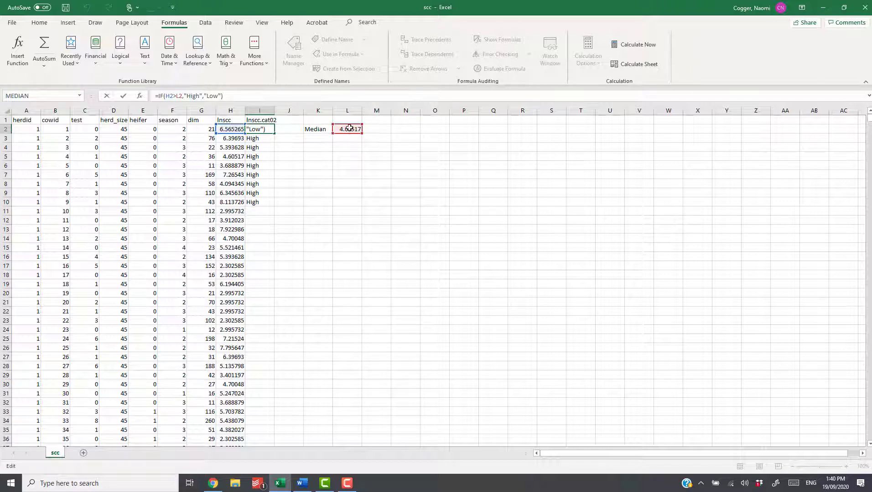
pyautogui.click(410, 181)
pyautogui.click(269, 167)
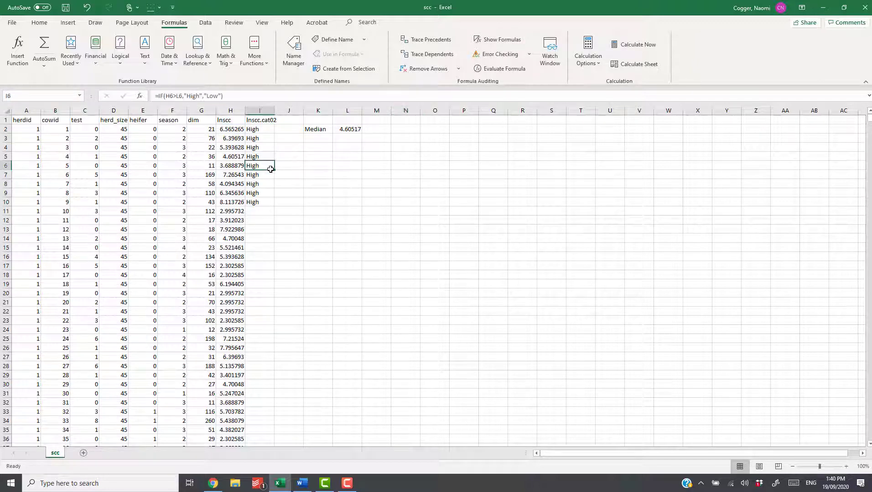
pyautogui.click(243, 95)
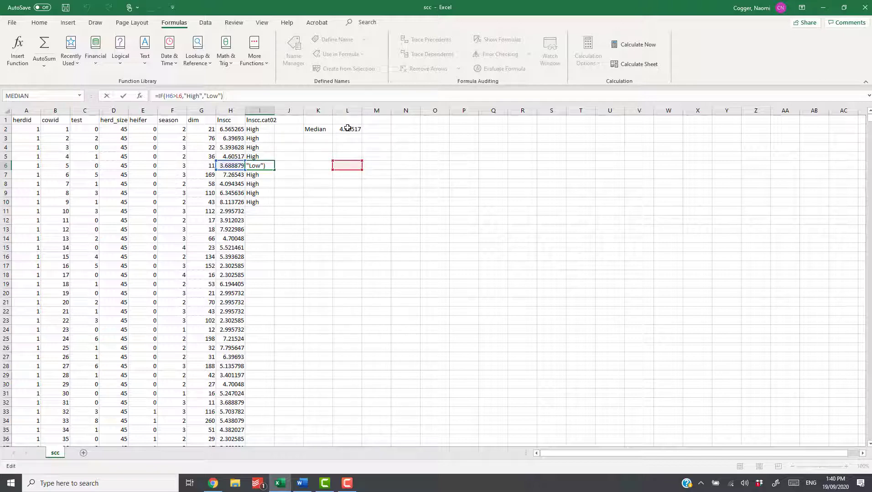
pyautogui.click(436, 262)
# Make the median reference in I2 absolute so the formula reads =IF(H2>$L$2,"High","Low").
pyautogui.click(263, 132)
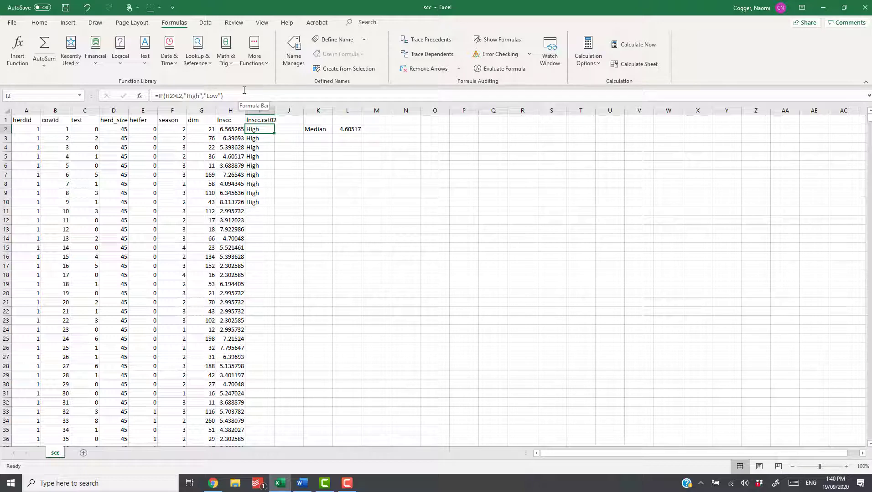
pyautogui.click(181, 95)
pyautogui.press('F4')
pyautogui.press('F4')
pyautogui.press('F4')
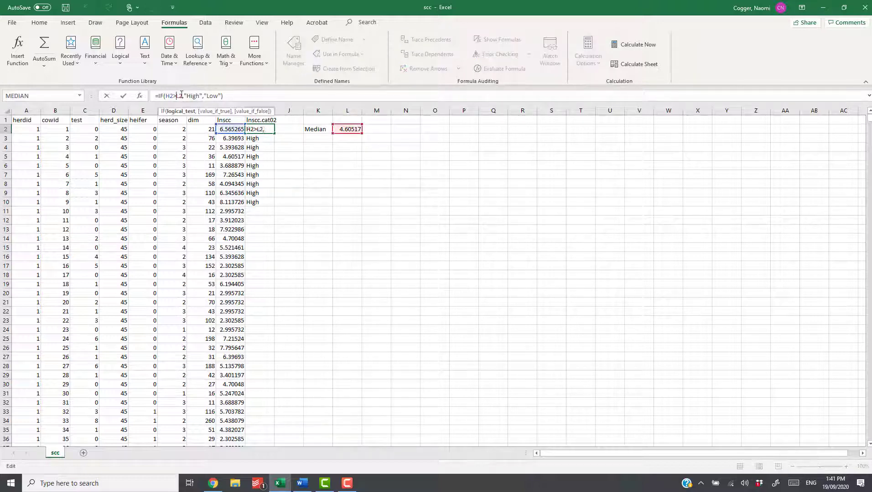
pyautogui.press('Left')
pyautogui.write('$')
pyautogui.hotkey('ctrl', 'Return')
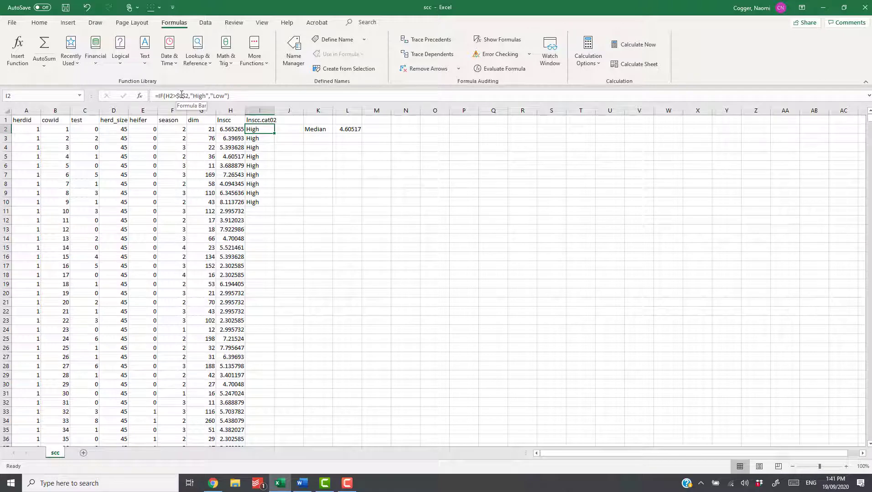
# Remove the dollar signs from the median reference in I2's formula and make it absolute again as $L$2.
pyautogui.click(190, 96)
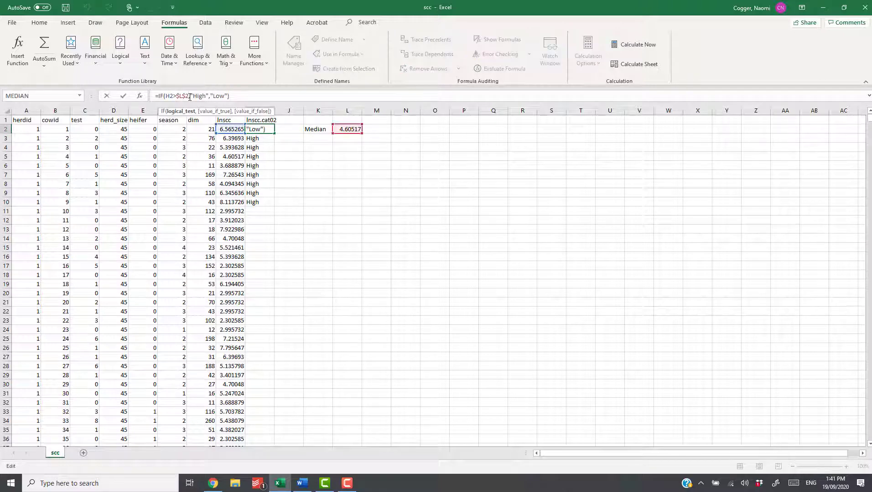
pyautogui.press('Left')
pyautogui.press('BackSpace')
pyautogui.press('Left')
pyautogui.press('BackSpace')
pyautogui.press('F4')
pyautogui.hotkey('ctrl', 'Return')
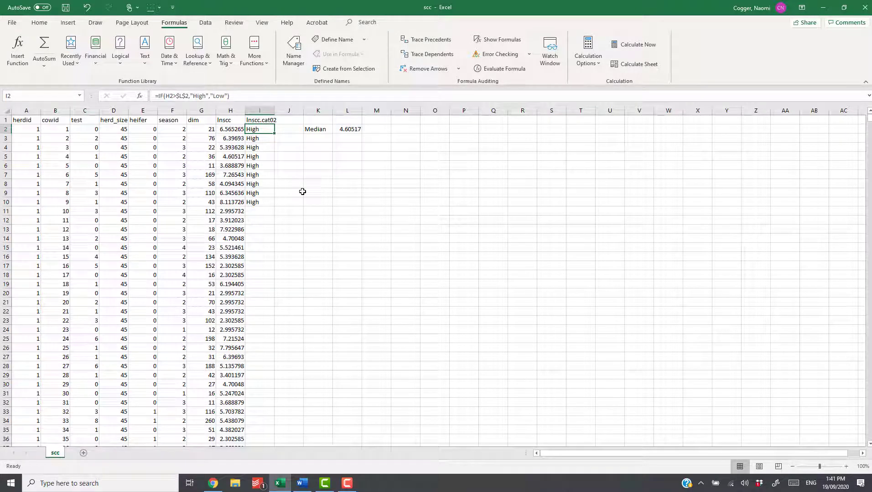
# Copy the formula with the absolute $L$2 reference from I2 over the range I2:I10.
pyautogui.hotkey('ctrl', 'c')
pyautogui.hotkey('shift', 'Down')
pyautogui.hotkey('shift', 'Down')
pyautogui.hotkey('shift', 'Down')
pyautogui.hotkey('shift', 'Down')
pyautogui.hotkey('shift', 'Down')
pyautogui.hotkey('shift', 'Down')
pyautogui.hotkey('shift', 'Down')
pyautogui.hotkey('shift', 'Down')
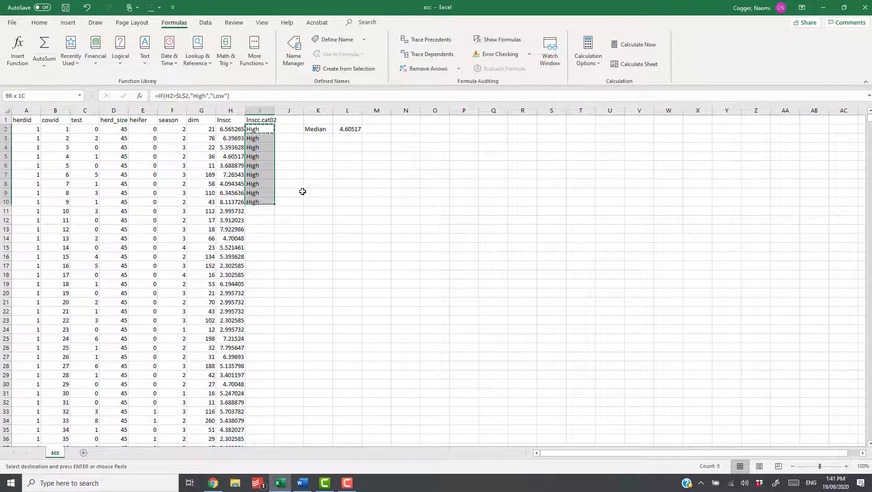
pyautogui.hotkey('ctrl', 'v')
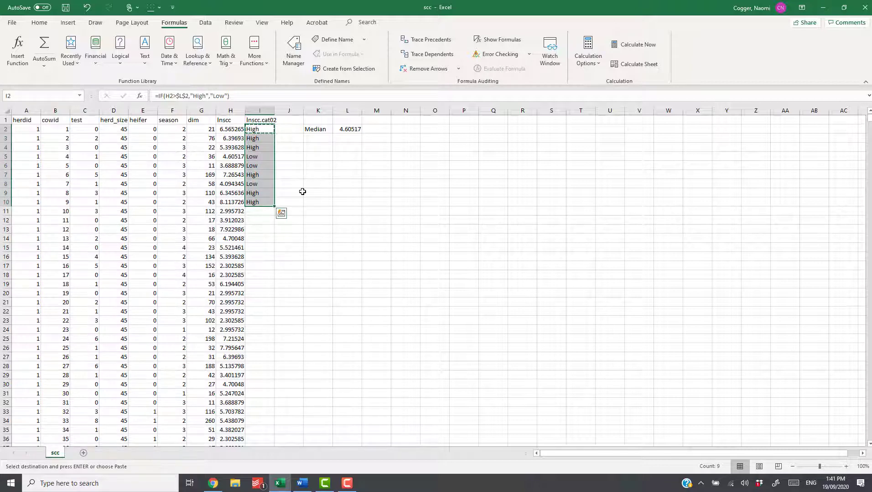
# Inspect the updated formulas in I6, I8 and I2 of the lnscc.cat02 column.
pyautogui.click(253, 167)
pyautogui.click(255, 185)
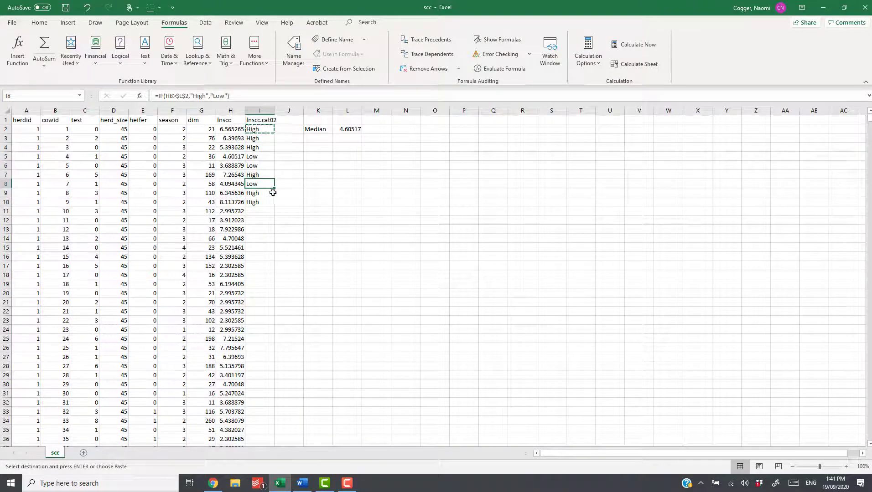
pyautogui.click(265, 129)
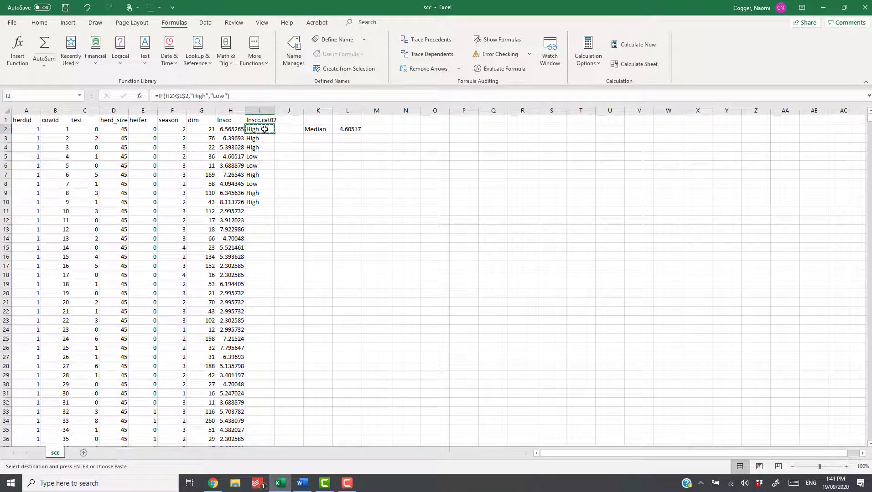
# Paste the copied formula into the lnscc.cat02 column from I10 down to the last data row, I2179.
pyautogui.scroll(-20, 265, 130)
pyautogui.moveTo(264, 130); pyautogui.dragTo(265, 129)
pyautogui.scroll(-20, 264, 129)
pyautogui.scroll(-20, 264, 129)
pyautogui.scroll(-20, 265, 129)
pyautogui.scroll(-20, 264, 129)
pyautogui.scroll(-20, 264, 130)
pyautogui.scroll(-20, 264, 129)
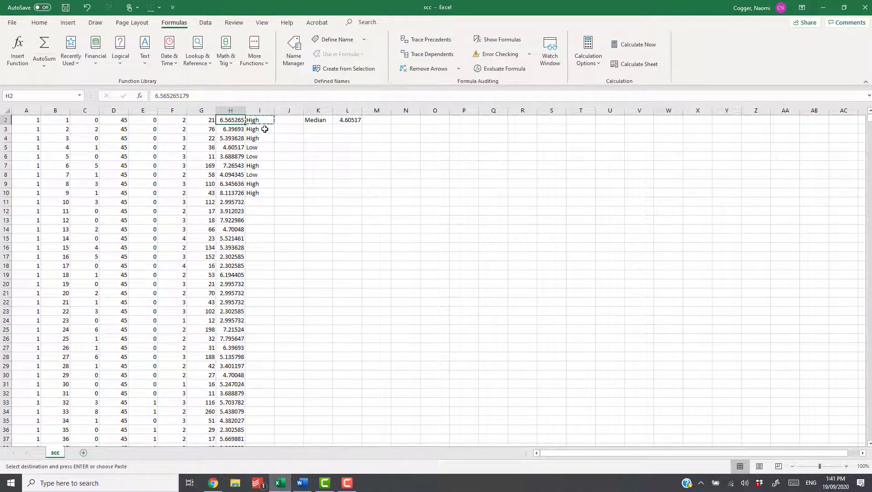
pyautogui.scroll(2, 265, 129)
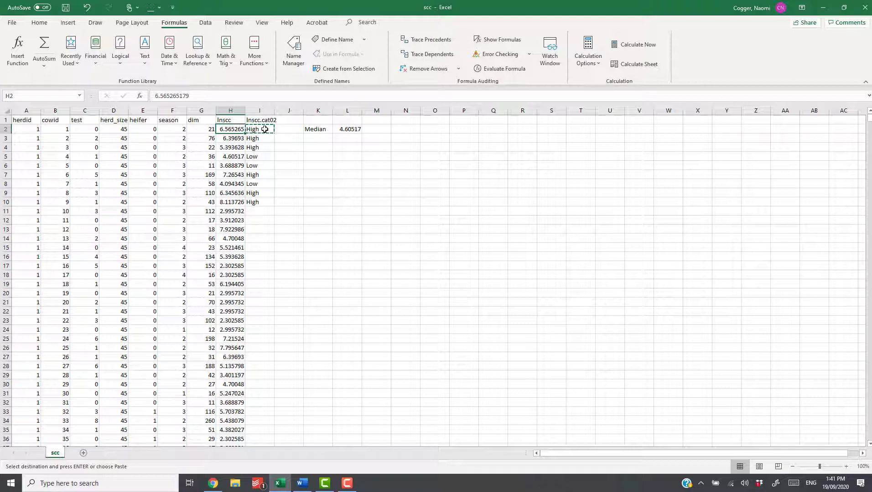
pyautogui.hotkey('ctrl', 'Down')
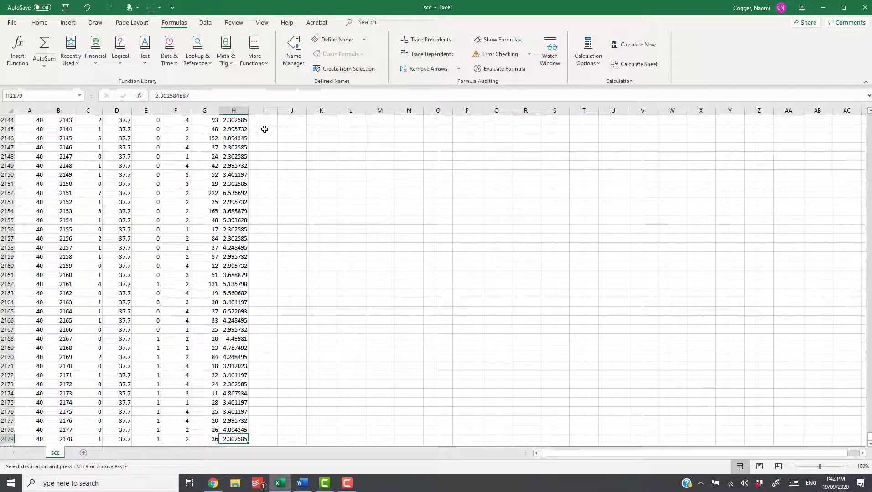
pyautogui.press('Right')
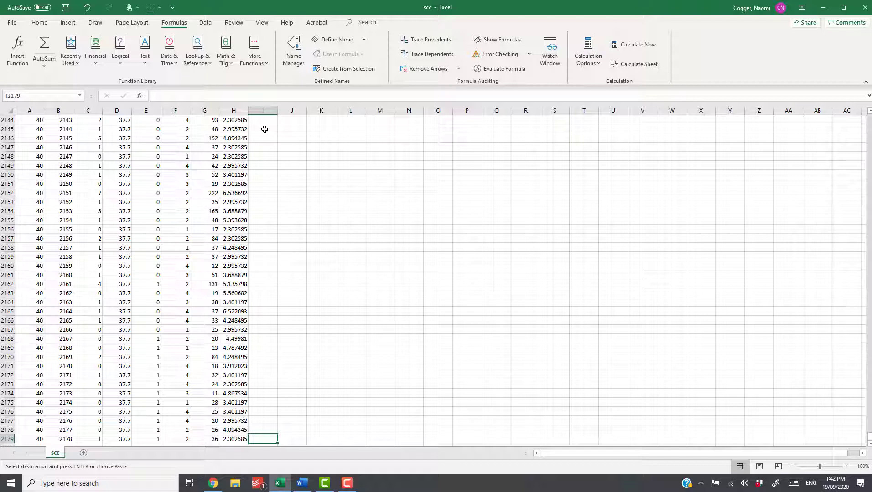
pyautogui.hotkey('ctrl', 'shift', 'Up')
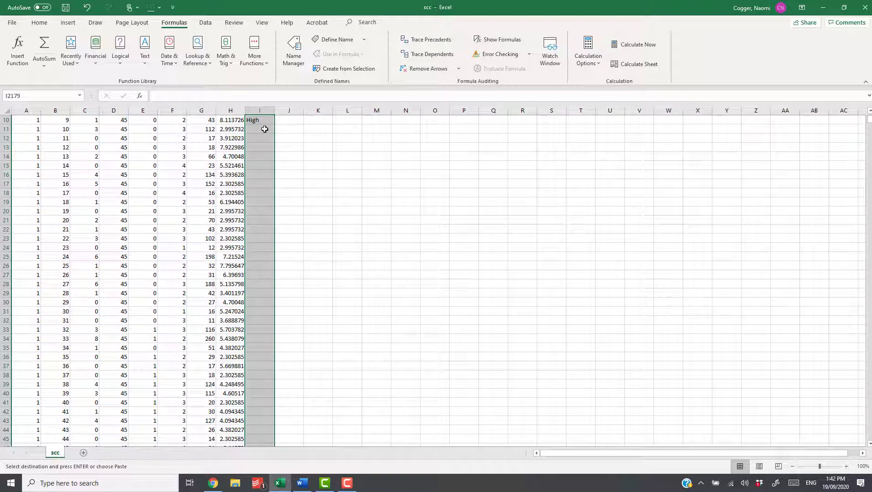
pyautogui.hotkey('ctrl', 'v')
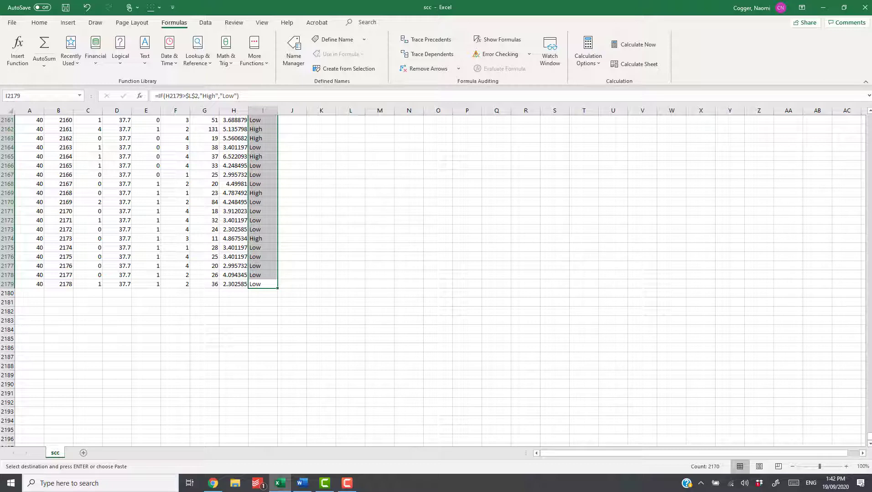
pyautogui.press('Escape')
# Return to the start of the lnscc.cat02 column and check the formulas in I2 and I3.
pyautogui.press('Up')
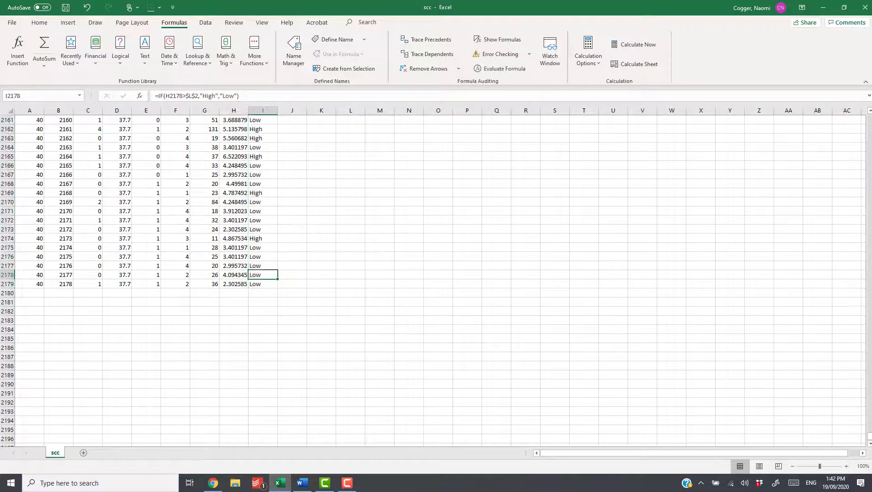
pyautogui.hotkey('ctrl', 'Up')
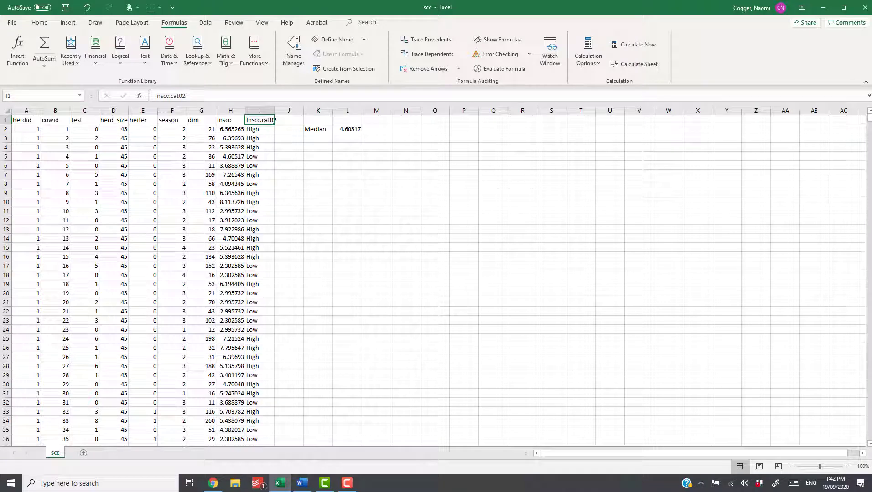
pyautogui.click(254, 130)
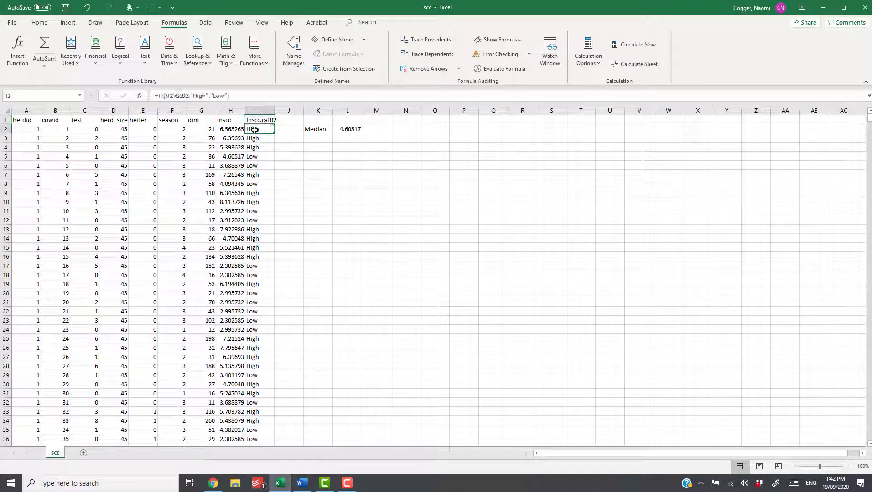
pyautogui.click(253, 140)
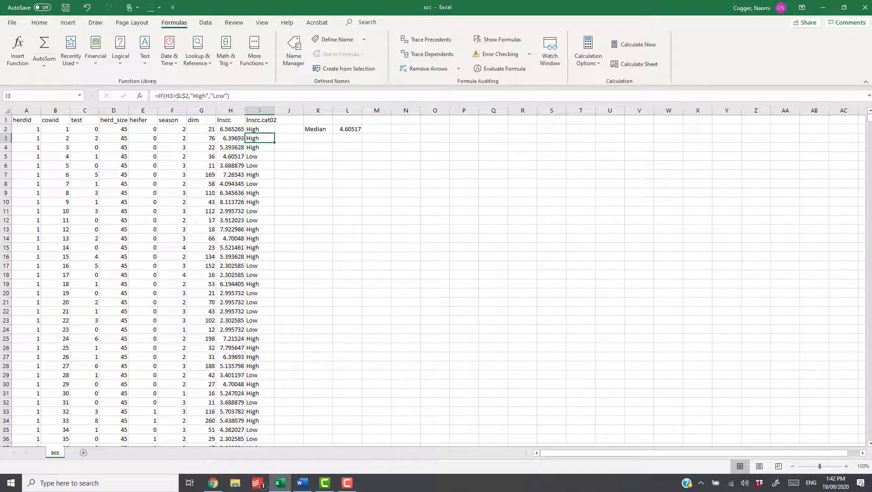